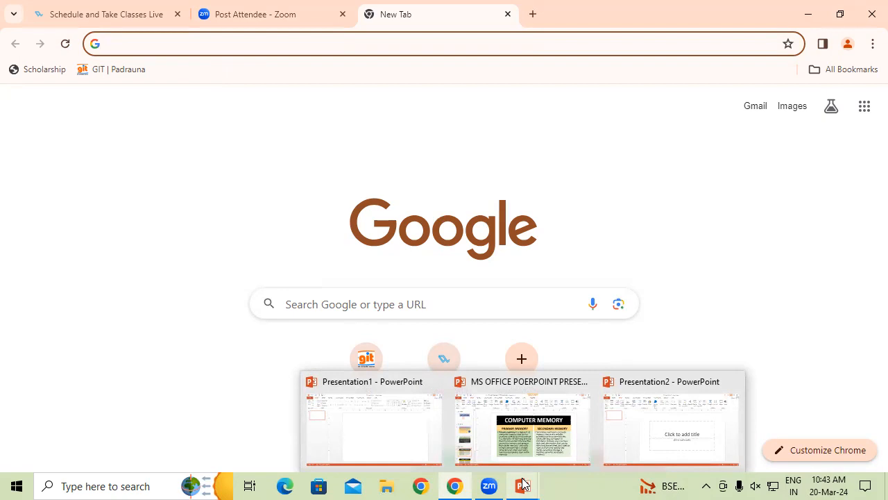
Switch to PowerPoint's Presentation2 and start a new photo album, opening the picture browser to insert from disk.
{"action": "left_click", "coordinate": [654, 445]}
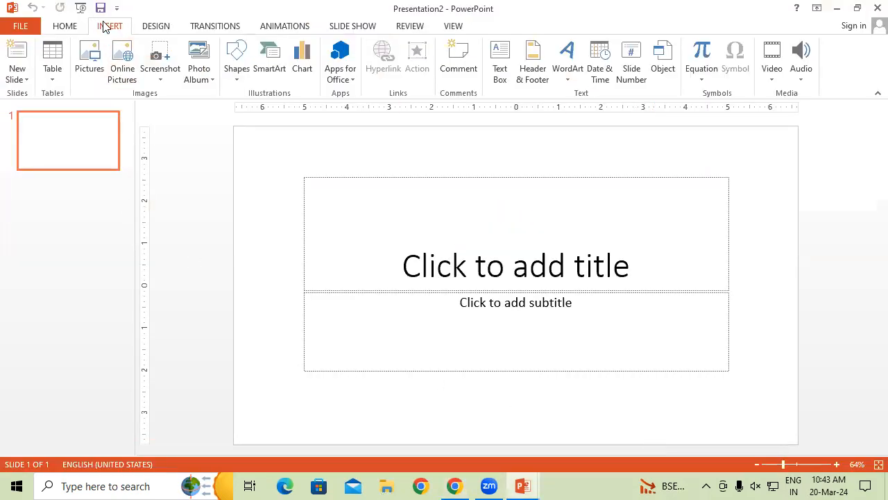
{"action": "left_click", "coordinate": [197, 79]}
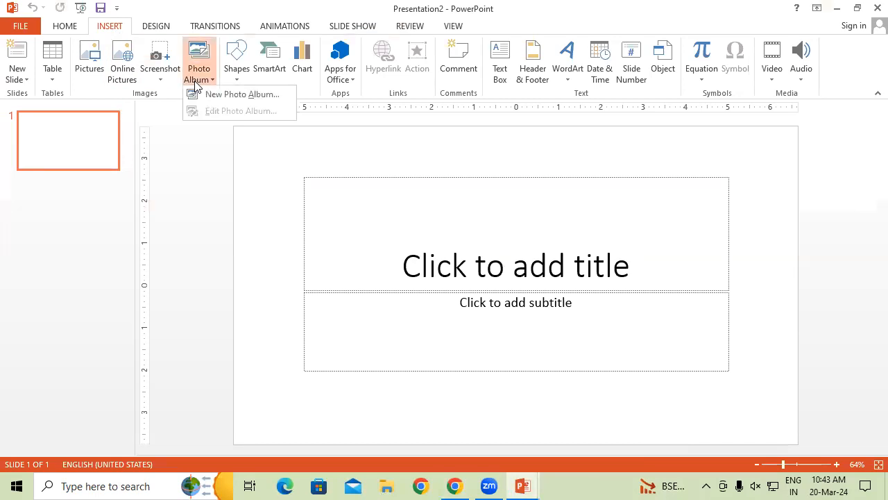
{"action": "left_click", "coordinate": [214, 95]}
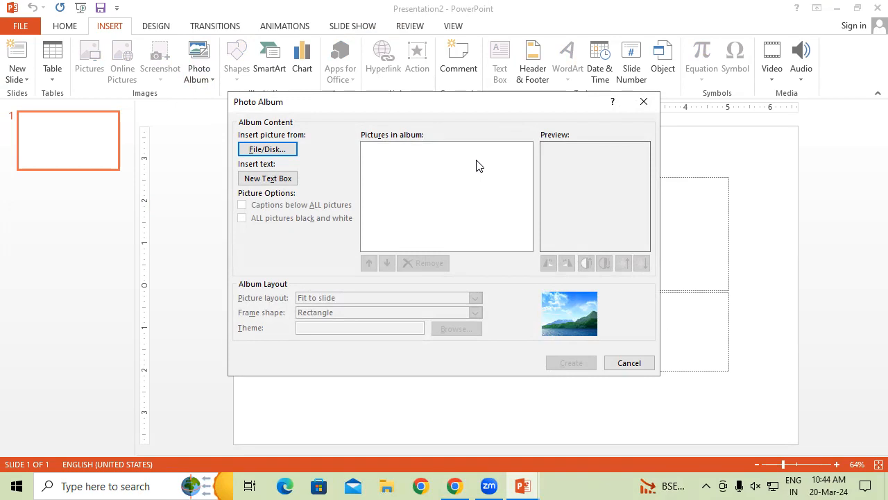
{"action": "left_click", "coordinate": [255, 150]}
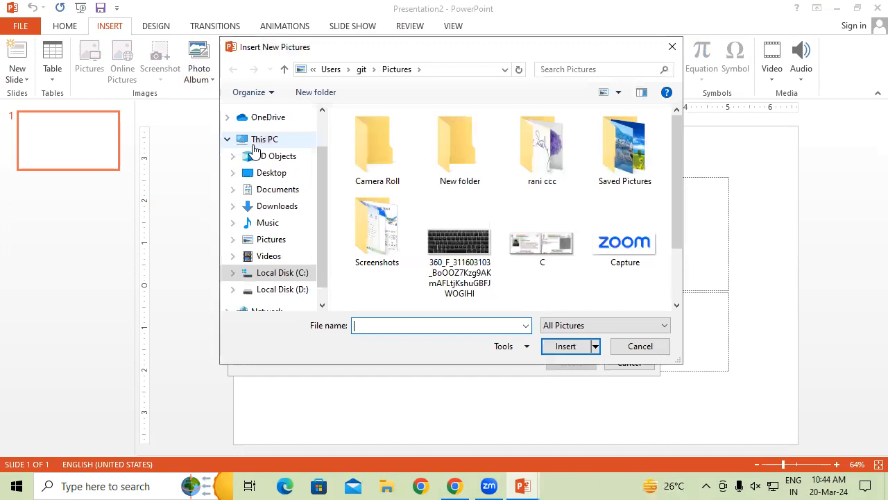
Browse the Pictures, Music, Downloads and Documents folders for images to use.
{"action": "left_click", "coordinate": [268, 243]}
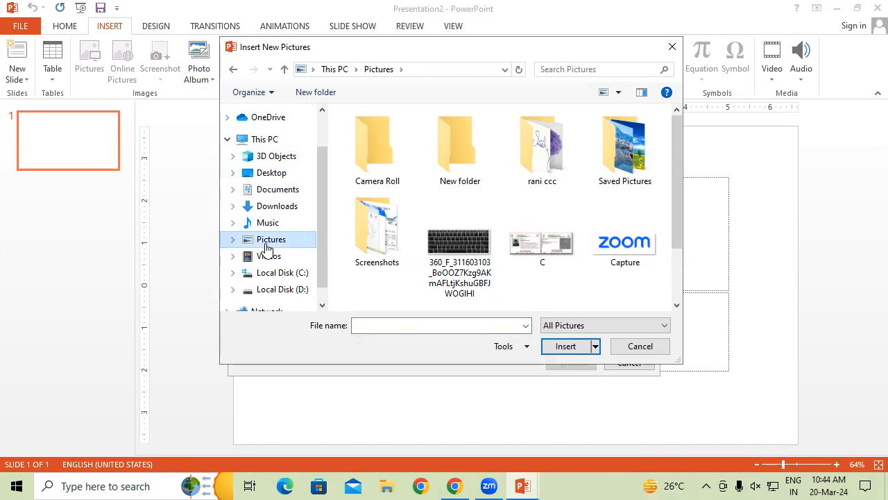
{"action": "left_click", "coordinate": [284, 224]}
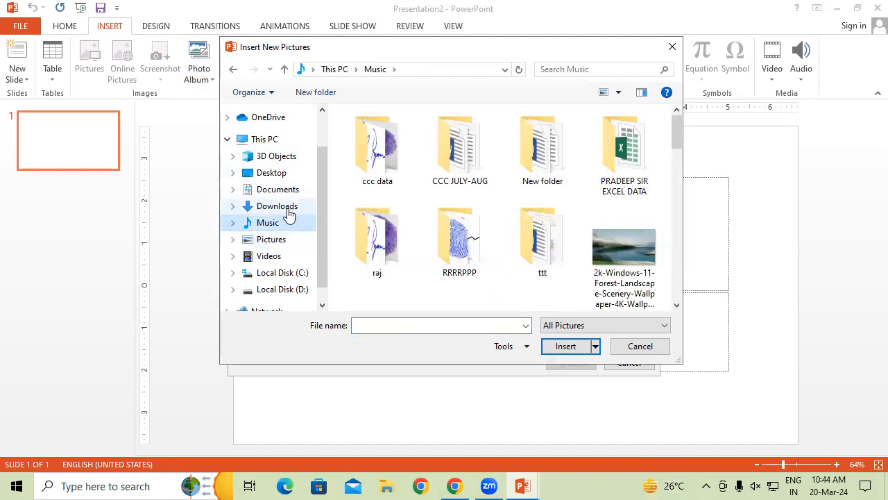
{"action": "left_click", "coordinate": [288, 213]}
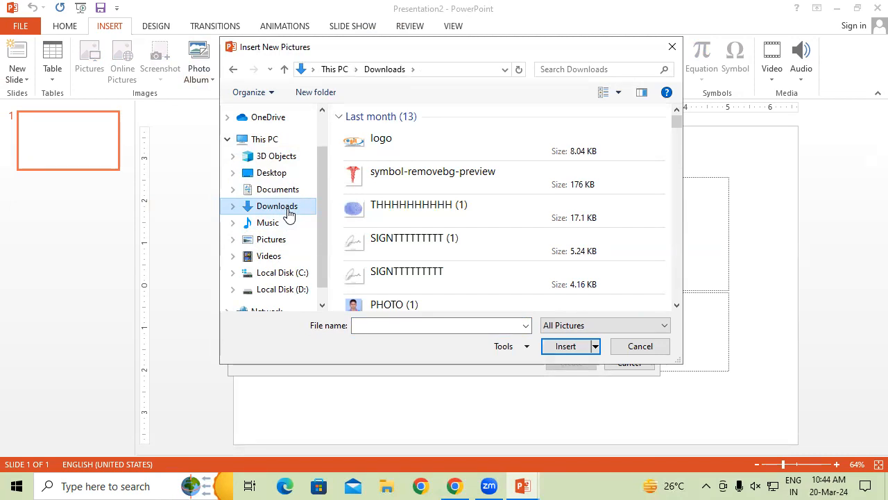
{"action": "left_click", "coordinate": [281, 243]}
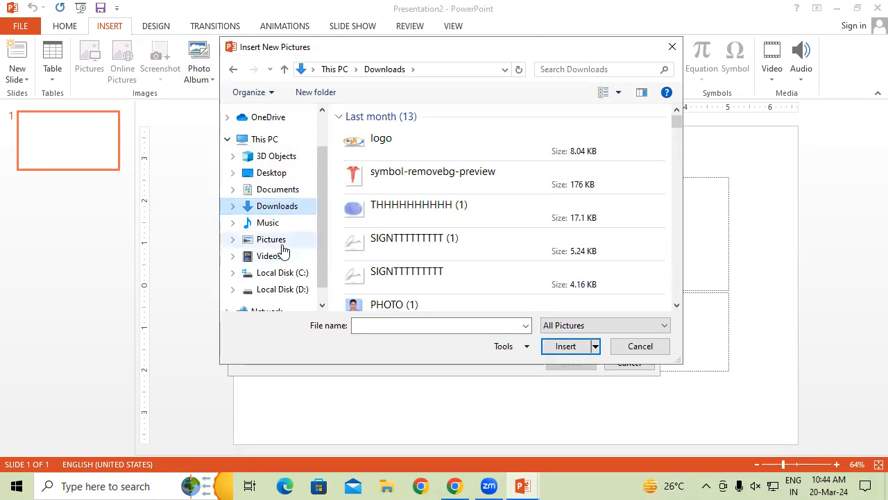
{"action": "left_click_drag", "start_coordinate": [681, 195], "coordinate": [682, 302]}
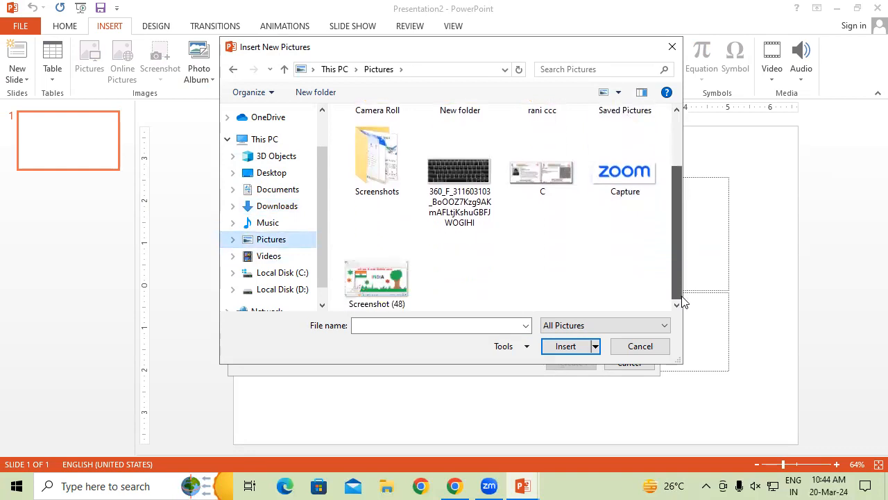
{"action": "left_click", "coordinate": [283, 189]}
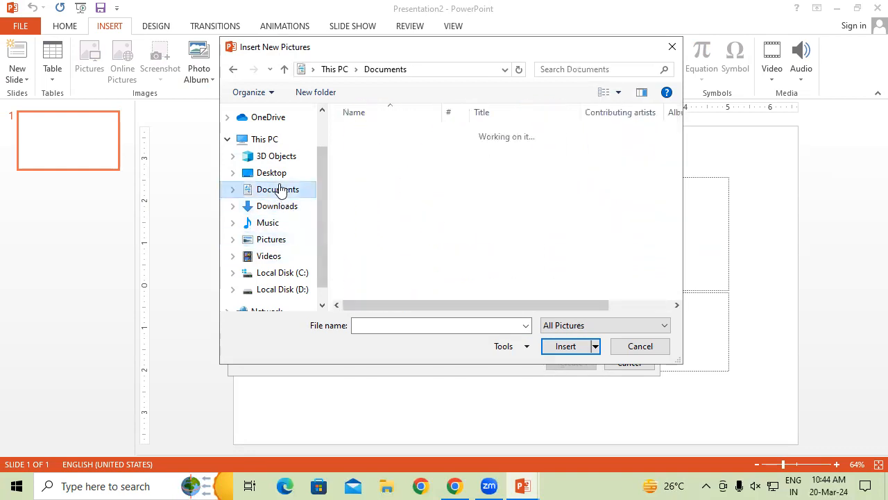
{"action": "left_click", "coordinate": [281, 223]}
{"action": "mouse_move", "coordinate": [674, 138]}
{"action": "left_mouse_down"}
{"action": "mouse_move", "coordinate": [677, 198]}
{"action": "mouse_move", "coordinate": [690, 161]}
{"action": "mouse_move", "coordinate": [677, 134]}
{"action": "left_mouse_up"}
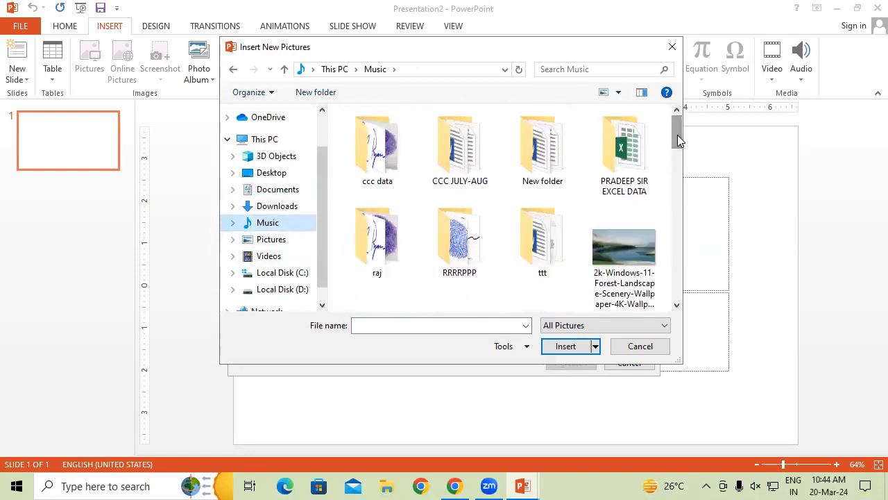
In the Music folder, select the pictures from the forest wallpaper through ggggg together.
{"action": "left_click", "coordinate": [622, 268]}
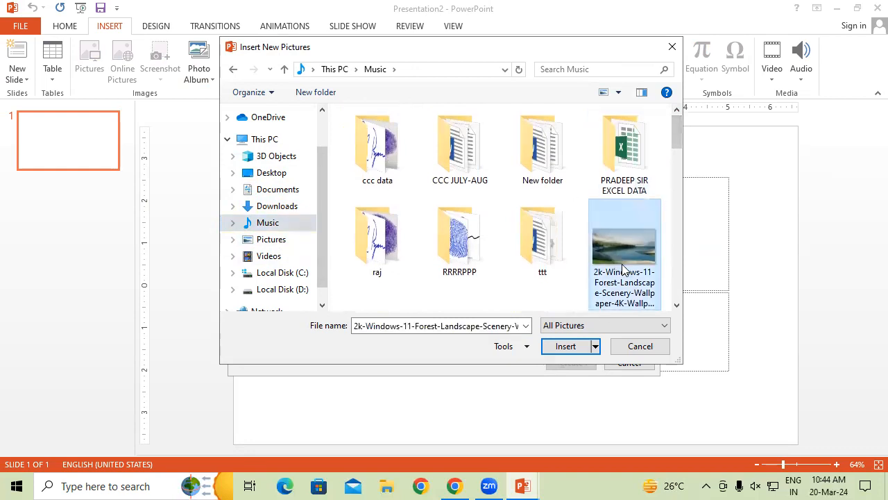
{"action": "left_click", "coordinate": [677, 304]}
{"action": "left_click", "coordinate": [677, 305]}
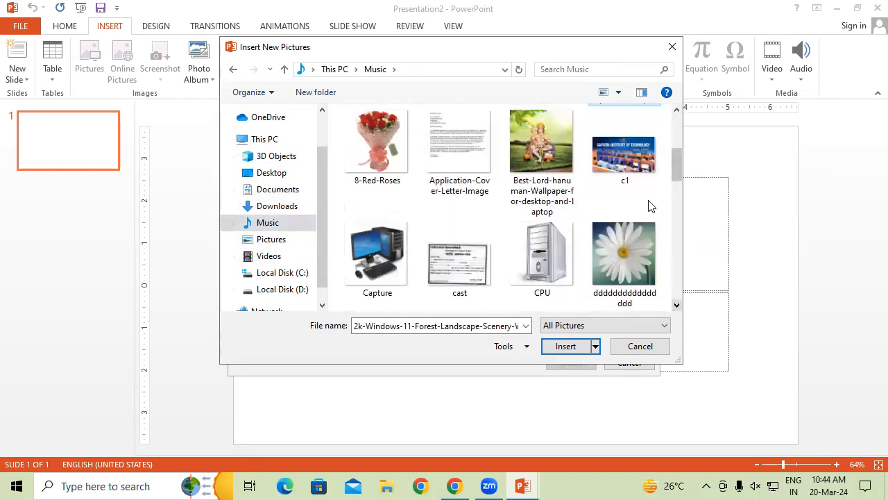
{"action": "left_click", "coordinate": [639, 175], "text": "ctrl"}
{"action": "left_click", "coordinate": [532, 159], "text": "ctrl"}
{"action": "left_click", "coordinate": [426, 160], "text": "ctrl"}
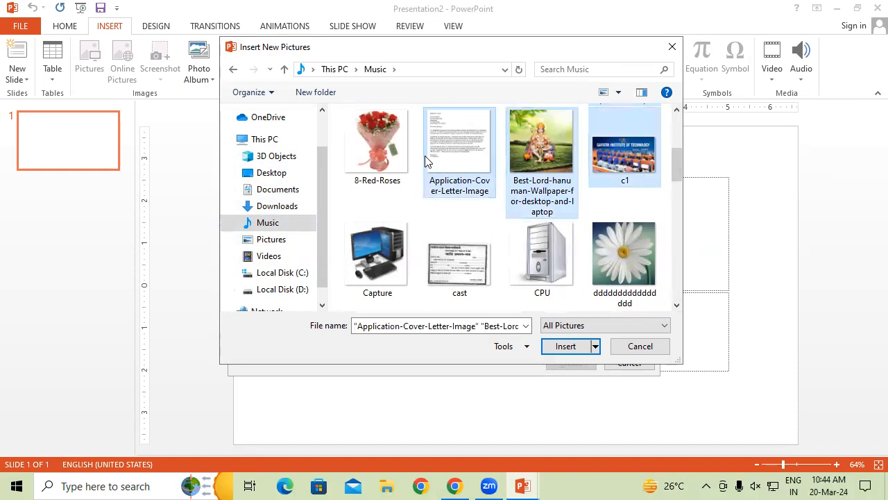
{"action": "left_click", "coordinate": [383, 149], "text": "ctrl"}
{"action": "left_click", "coordinate": [373, 255], "text": "ctrl"}
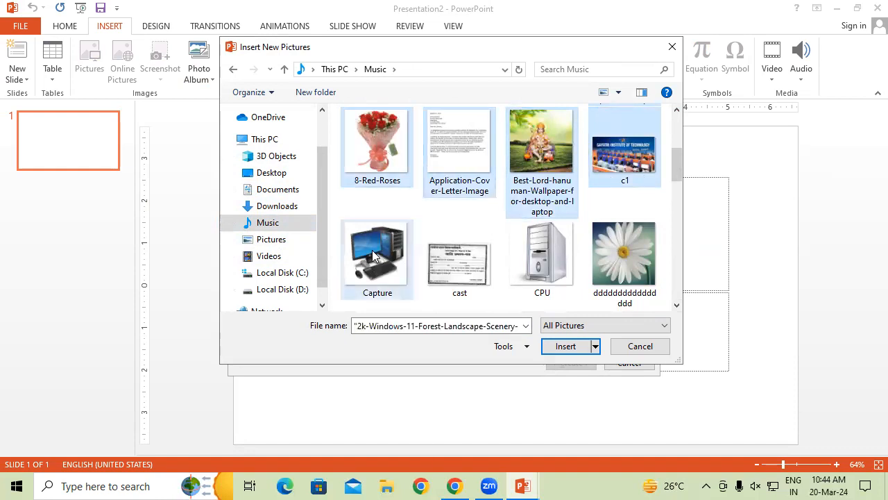
{"action": "left_click", "coordinate": [447, 272], "text": "ctrl"}
{"action": "left_click", "coordinate": [567, 270], "text": "ctrl"}
{"action": "left_click", "coordinate": [611, 270], "text": "ctrl"}
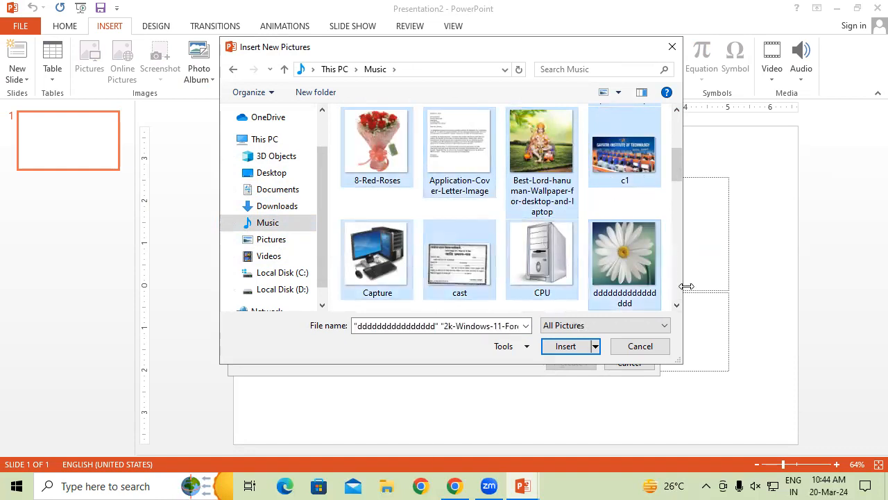
{"action": "left_click", "coordinate": [678, 304]}
{"action": "left_click", "coordinate": [378, 239], "text": "ctrl"}
{"action": "left_click", "coordinate": [458, 242], "text": "ctrl"}
{"action": "left_click", "coordinate": [541, 250], "text": "ctrl"}
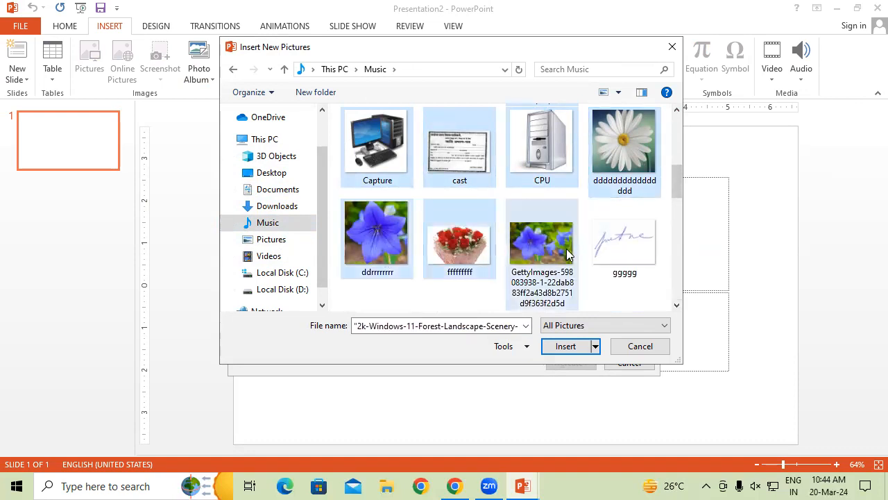
{"action": "left_click", "coordinate": [652, 274], "text": "ctrl"}
{"action": "left_click", "coordinate": [677, 304]}
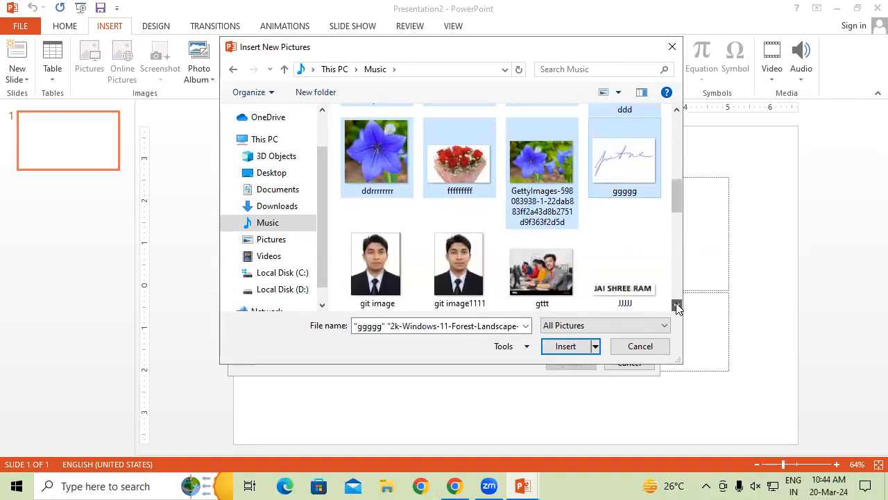
Add the pictures from git image through mmm to the selection.
{"action": "left_click", "coordinate": [381, 248], "text": "ctrl"}
{"action": "left_click", "coordinate": [453, 272], "text": "ctrl"}
{"action": "left_click", "coordinate": [521, 274], "text": "ctrl"}
{"action": "left_click", "coordinate": [624, 281], "text": "ctrl"}
{"action": "left_click", "coordinate": [677, 305]}
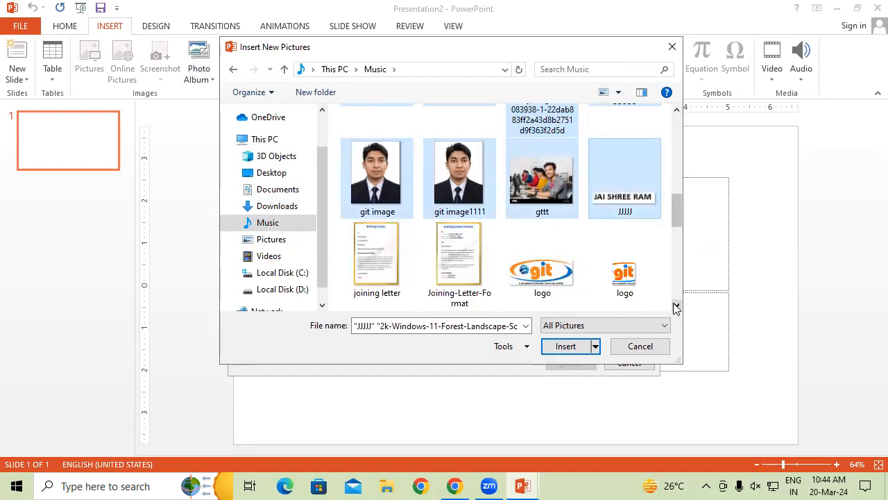
{"action": "left_click", "coordinate": [677, 306]}
{"action": "left_click", "coordinate": [378, 167], "text": "ctrl"}
{"action": "left_click", "coordinate": [457, 172], "text": "ctrl"}
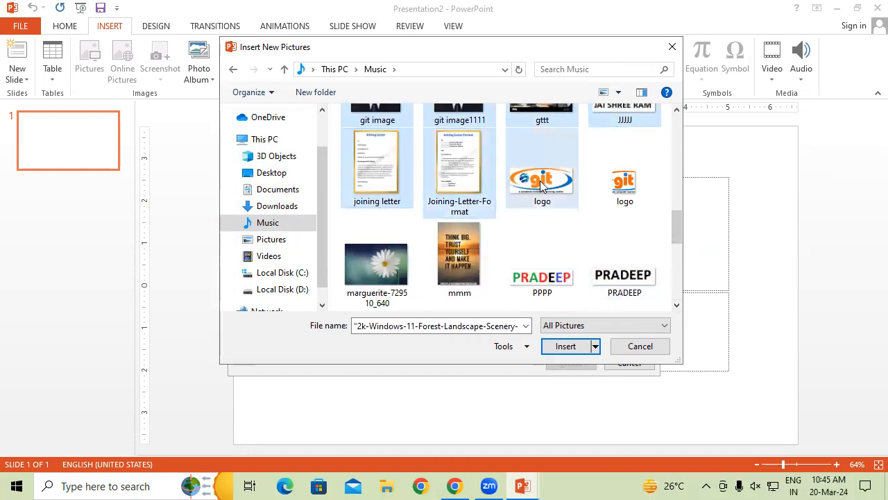
{"action": "left_click", "coordinate": [641, 178], "text": "ctrl"}
{"action": "left_click", "coordinate": [632, 254], "text": "ctrl"}
{"action": "left_click", "coordinate": [543, 256], "text": "ctrl"}
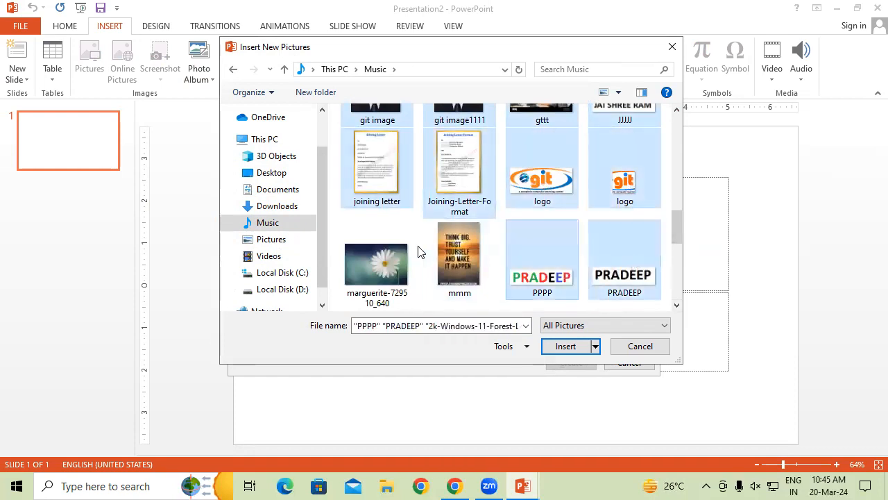
{"action": "left_click", "coordinate": [444, 254], "text": "ctrl"}
{"action": "left_click", "coordinate": [396, 268], "text": "ctrl"}
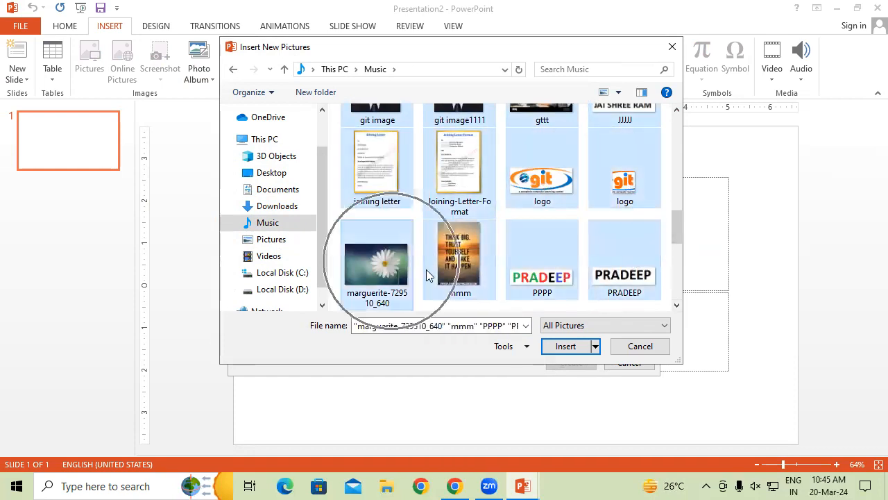
{"action": "left_click", "coordinate": [676, 306]}
{"action": "left_click", "coordinate": [676, 306]}
Add the pictures from rose through Types-of-GST to the selection, insert them, and accept the conversion prompt.
{"action": "left_click", "coordinate": [409, 173], "text": "ctrl"}
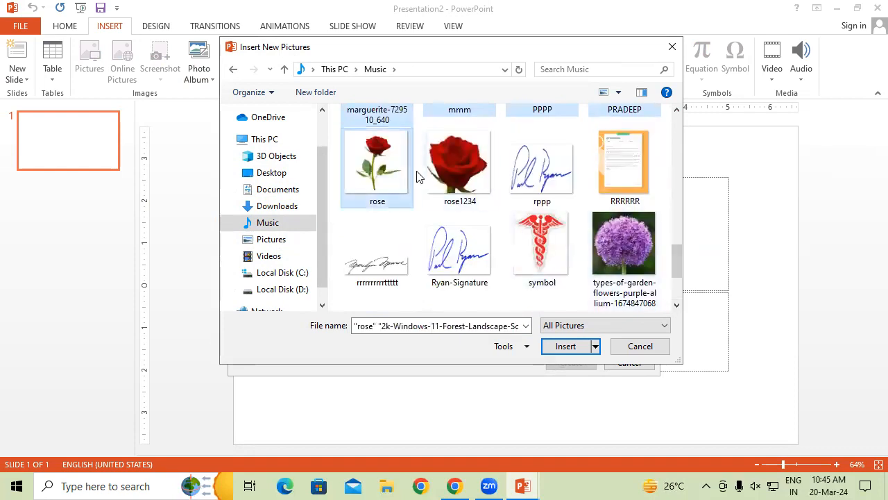
{"action": "left_click", "coordinate": [447, 168], "text": "ctrl"}
{"action": "left_click", "coordinate": [526, 172], "text": "ctrl"}
{"action": "left_click", "coordinate": [602, 202], "text": "ctrl"}
{"action": "left_click", "coordinate": [592, 239], "text": "ctrl"}
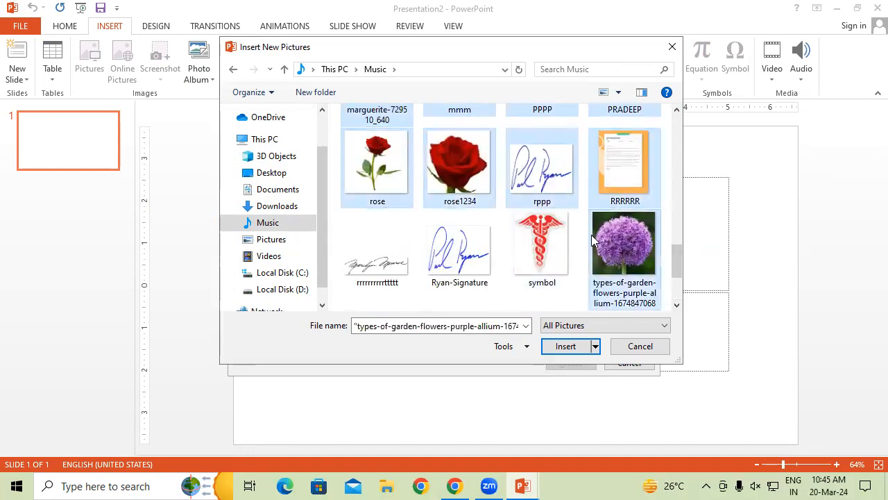
{"action": "left_click", "coordinate": [567, 236], "text": "ctrl"}
{"action": "left_click", "coordinate": [484, 264], "text": "ctrl"}
{"action": "left_click", "coordinate": [393, 267], "text": "ctrl"}
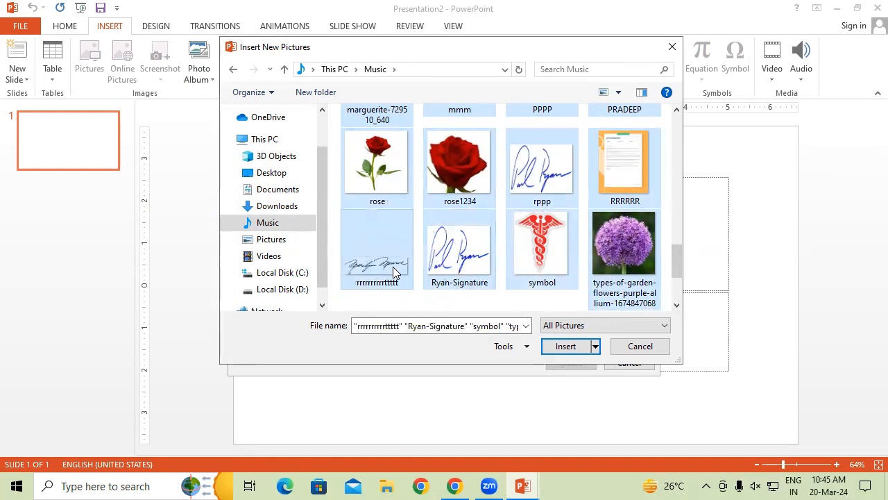
{"action": "left_click", "coordinate": [677, 306]}
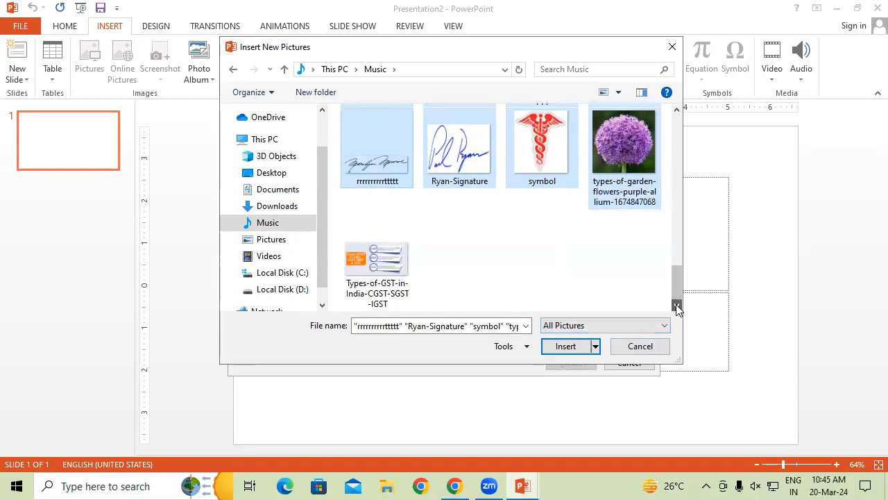
{"action": "left_click", "coordinate": [388, 270], "text": "ctrl"}
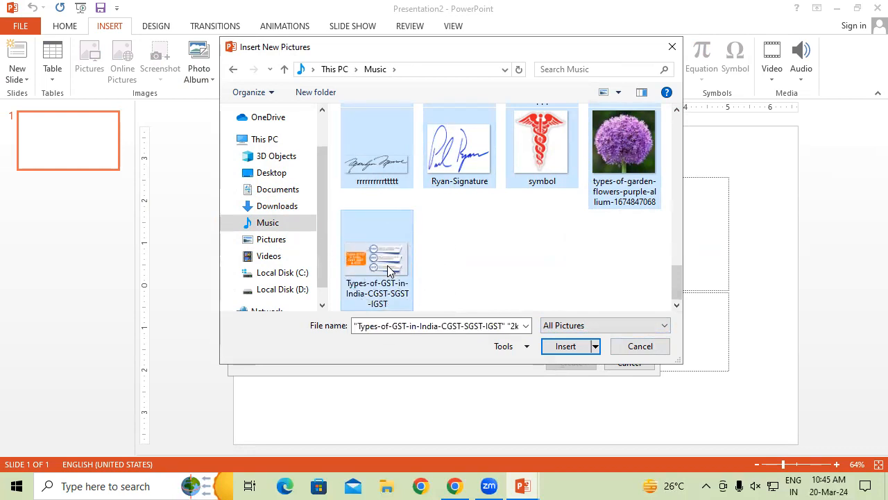
{"action": "left_click", "coordinate": [559, 345]}
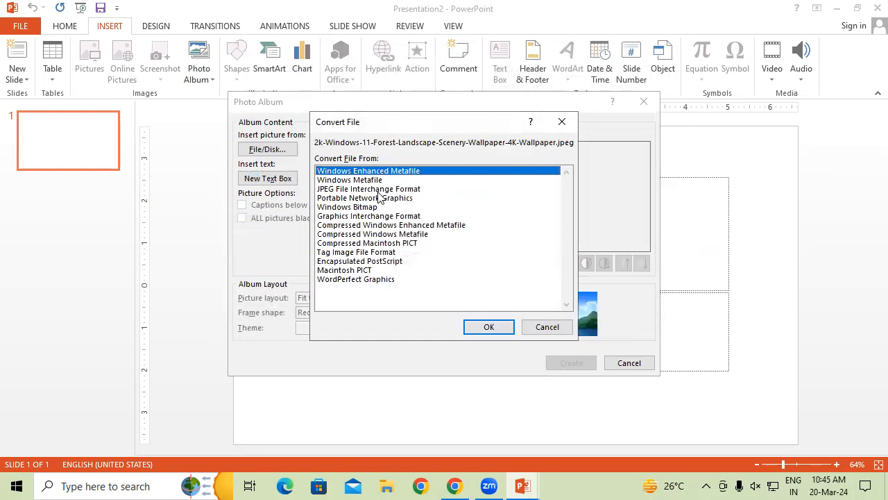
{"action": "left_click", "coordinate": [486, 327]}
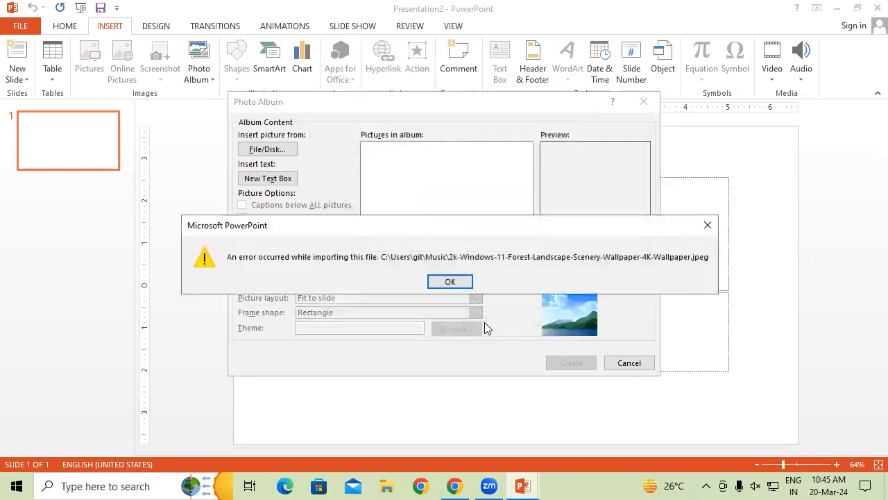
{"action": "left_click", "coordinate": [452, 281]}
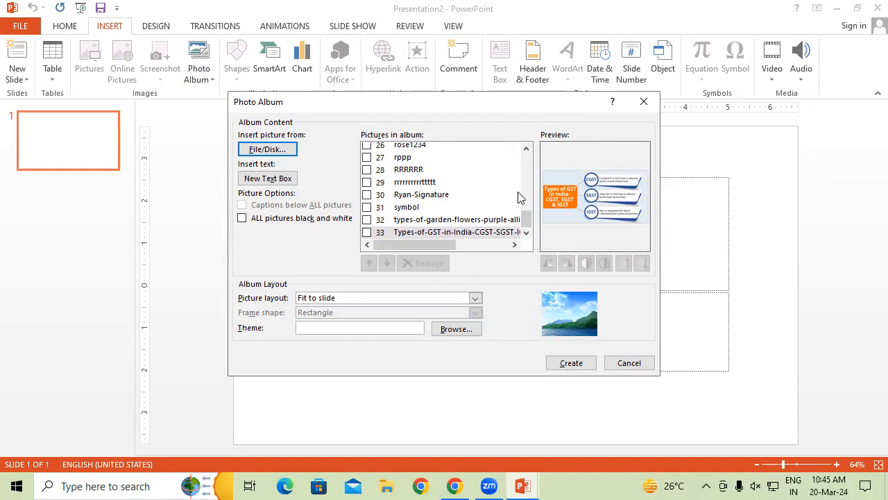
Scroll to the top of the album's picture list and preview several pictures, such as Best-Lord-hanuman, Capture and cast.
{"action": "left_click_drag", "start_coordinate": [527, 223], "coordinate": [530, 157]}
{"action": "left_click", "coordinate": [454, 172]}
{"action": "left_click", "coordinate": [455, 199]}
{"action": "left_click", "coordinate": [439, 223]}
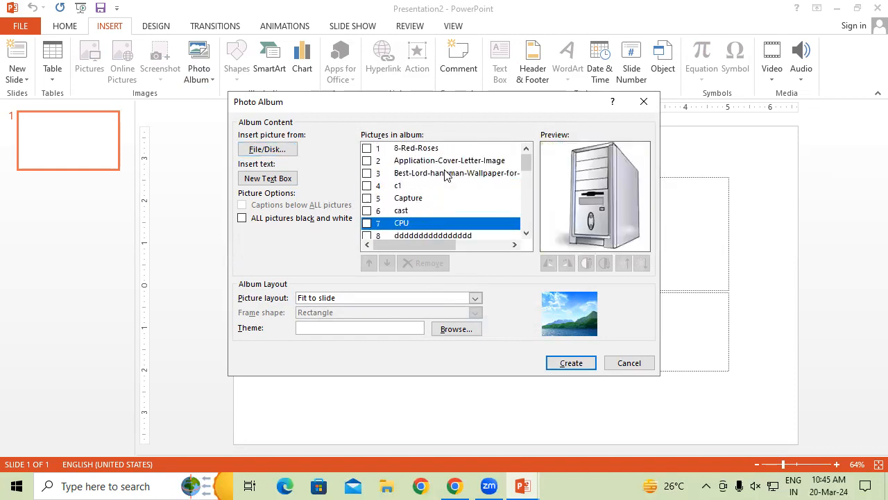
{"action": "left_click", "coordinate": [447, 175]}
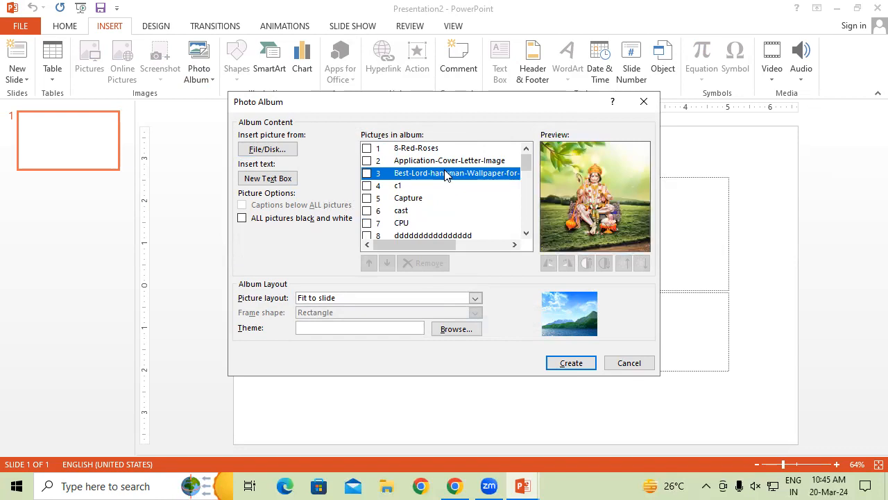
{"action": "left_click", "coordinate": [432, 186]}
{"action": "left_click", "coordinate": [425, 199]}
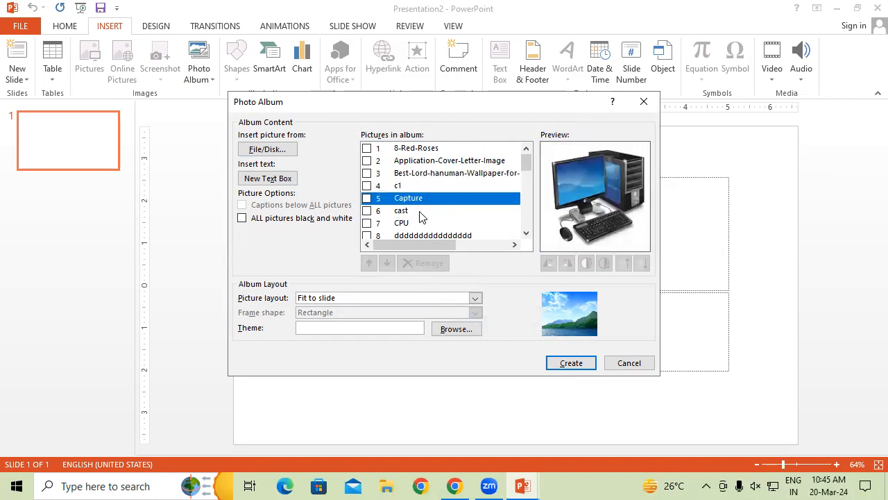
{"action": "left_click", "coordinate": [420, 212]}
{"action": "left_click", "coordinate": [428, 200]}
{"action": "left_click", "coordinate": [428, 187]}
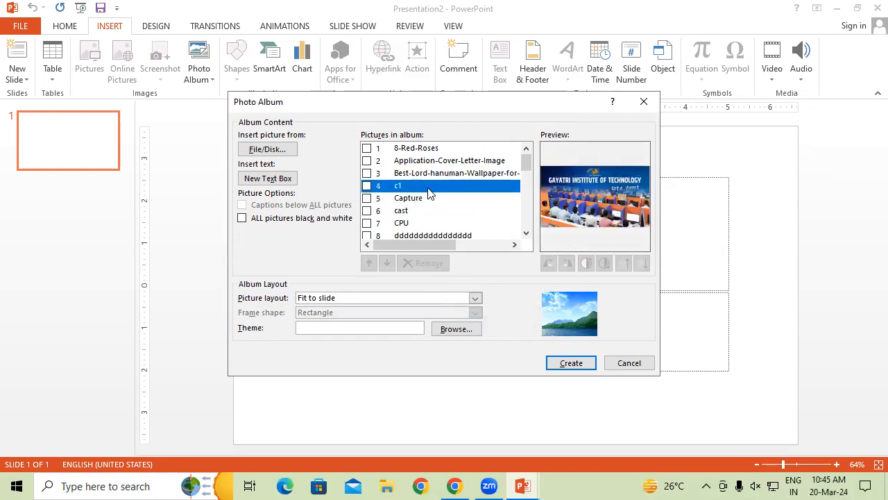
Check the c1 picture and rotate it left and right several times.
{"action": "left_click", "coordinate": [367, 186]}
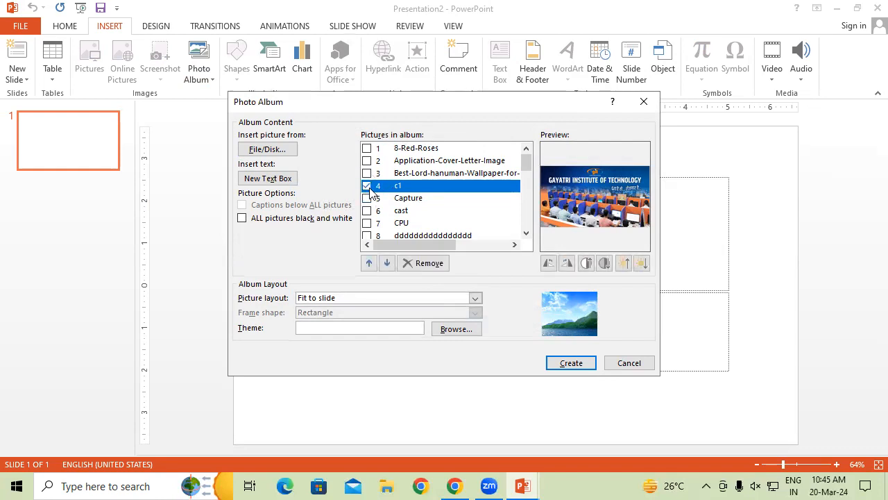
{"action": "left_click", "coordinate": [552, 266]}
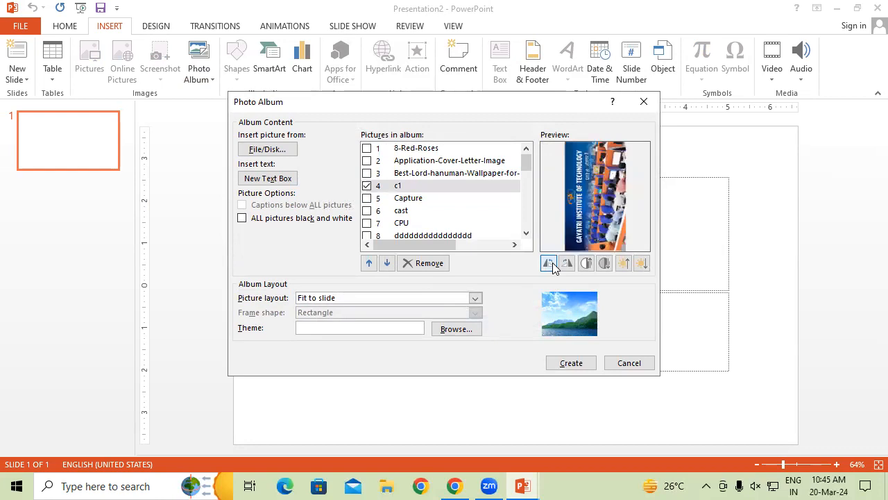
{"action": "left_click", "coordinate": [552, 265]}
{"action": "left_click", "coordinate": [552, 266]}
{"action": "left_click", "coordinate": [552, 265]}
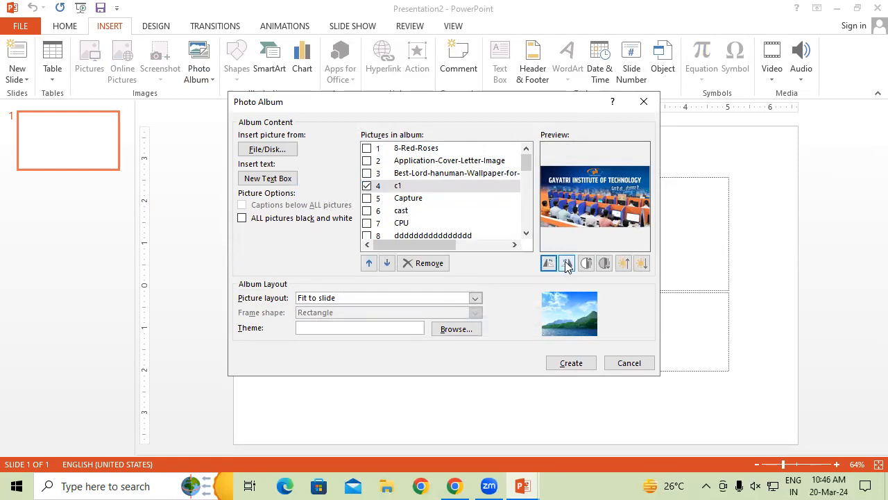
{"action": "left_click", "coordinate": [567, 264]}
{"action": "left_click", "coordinate": [567, 265]}
{"action": "left_click", "coordinate": [567, 264]}
{"action": "left_click", "coordinate": [567, 264]}
{"action": "left_click", "coordinate": [567, 264]}
{"action": "left_click", "coordinate": [566, 264]}
{"action": "left_click", "coordinate": [567, 265]}
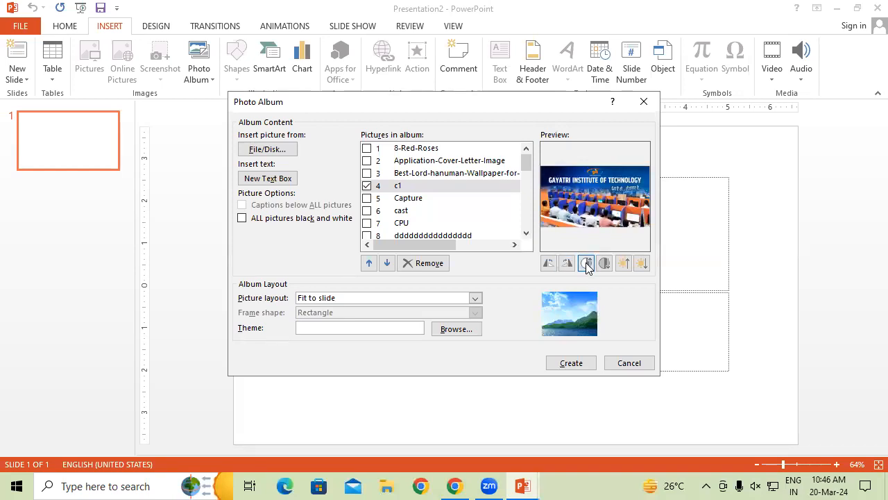
Raise and then lower the brightness of the c1 picture several times.
{"action": "left_click", "coordinate": [624, 263]}
{"action": "left_click", "coordinate": [623, 263]}
{"action": "left_click", "coordinate": [624, 263]}
{"action": "left_click", "coordinate": [624, 263]}
{"action": "left_click", "coordinate": [624, 263]}
{"action": "left_click", "coordinate": [624, 263]}
{"action": "left_click", "coordinate": [624, 263]}
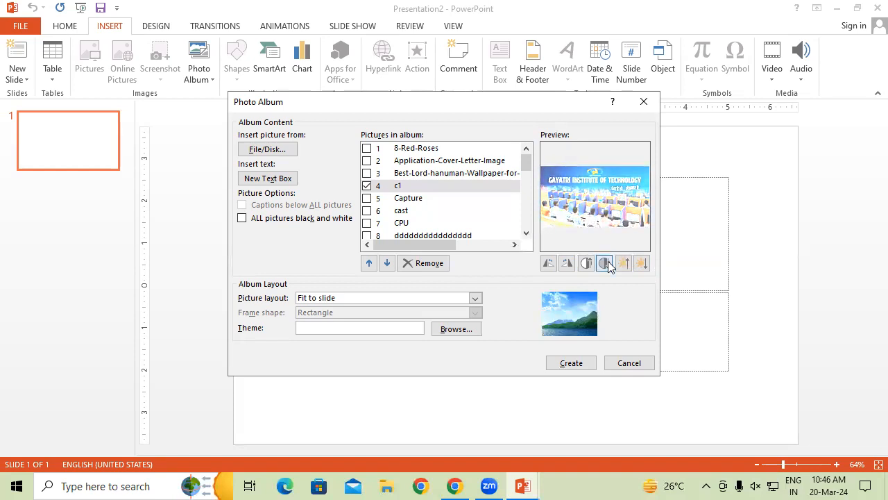
{"action": "left_click", "coordinate": [642, 264]}
{"action": "left_click", "coordinate": [642, 264]}
{"action": "left_click", "coordinate": [642, 264]}
{"action": "left_click", "coordinate": [642, 264]}
{"action": "left_click", "coordinate": [642, 264]}
{"action": "left_click", "coordinate": [642, 263]}
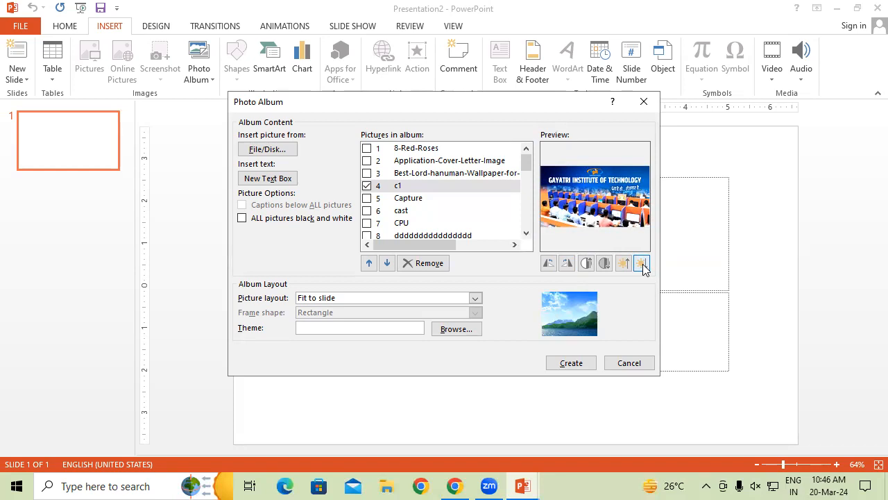
Add a new text box to the album, then remove the c1 picture and the text box.
{"action": "left_click", "coordinate": [276, 181]}
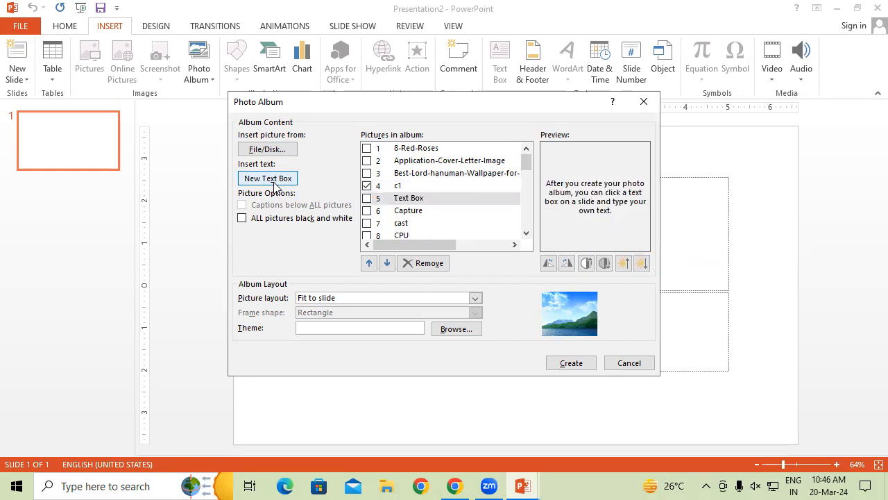
{"action": "left_click", "coordinate": [438, 201]}
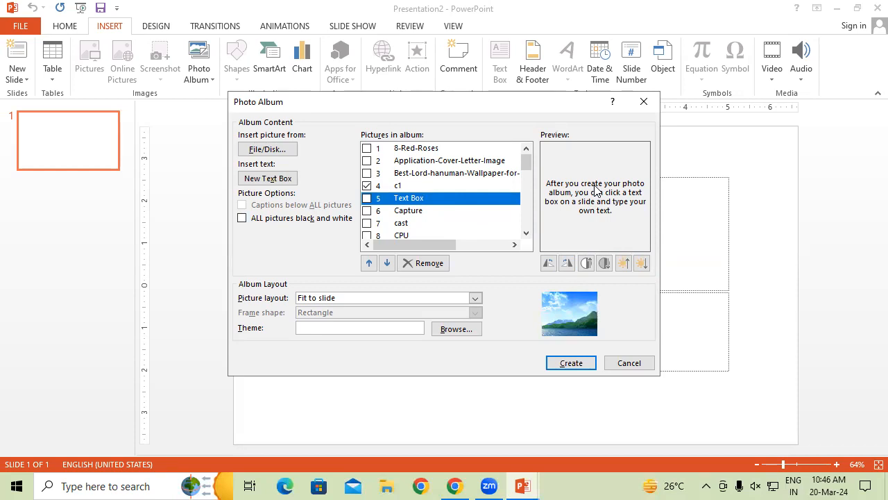
{"action": "left_click", "coordinate": [439, 262]}
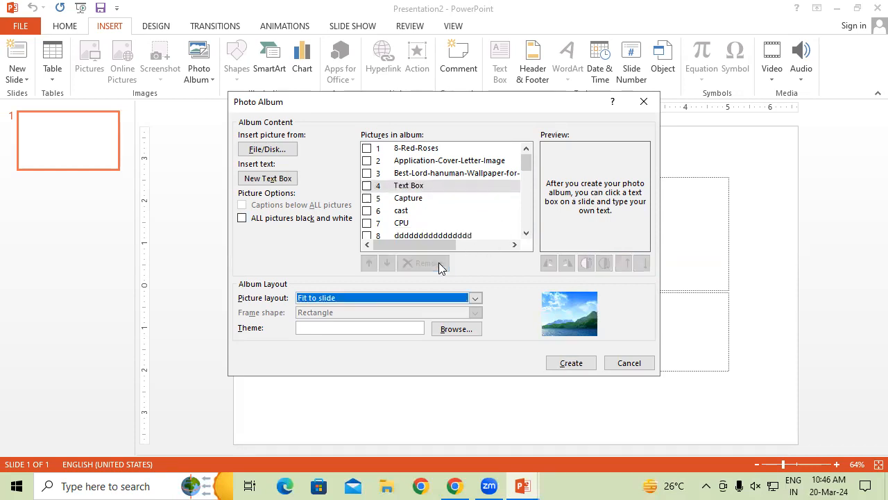
{"action": "left_click", "coordinate": [368, 187]}
{"action": "left_click", "coordinate": [368, 188]}
{"action": "left_click", "coordinate": [425, 264]}
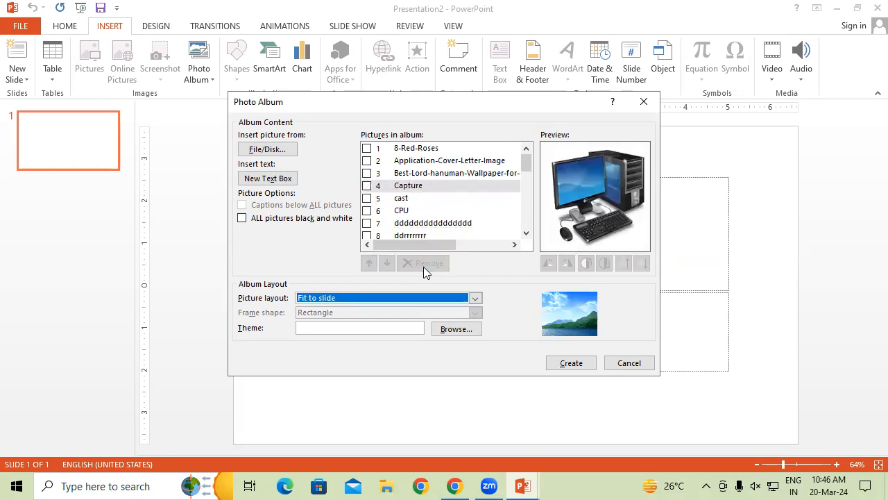
Check the Capture picture and reorder it so it sits after cast at position 5 in the album.
{"action": "left_click", "coordinate": [367, 186]}
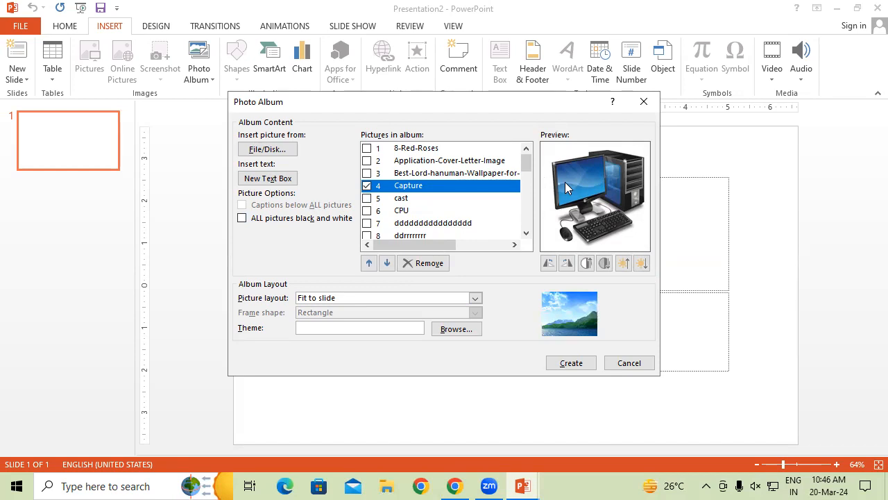
{"action": "left_click", "coordinate": [370, 263]}
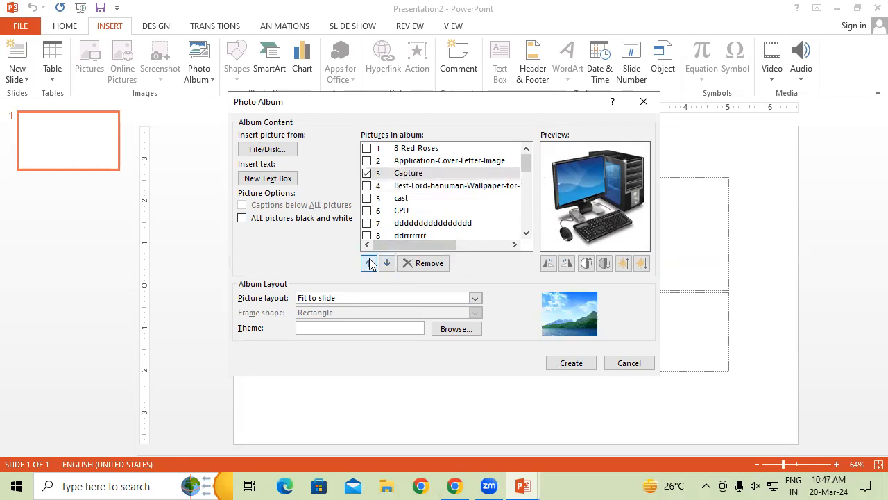
{"action": "double_click", "coordinate": [370, 263]}
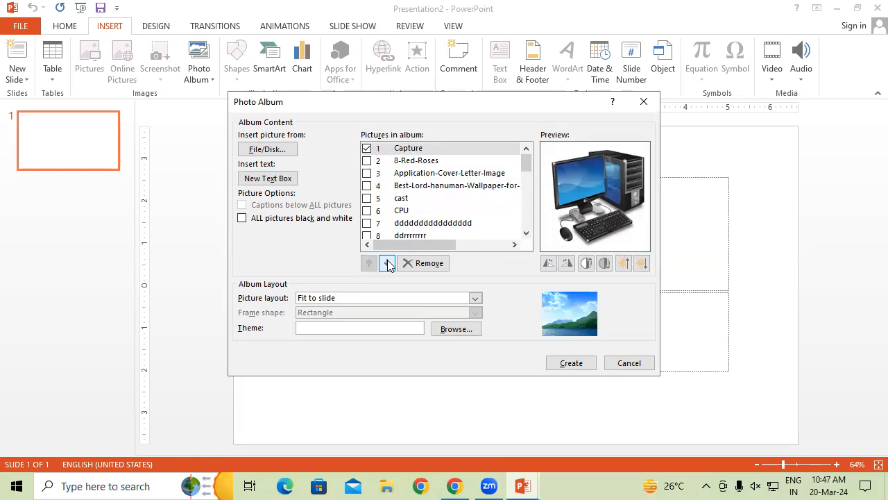
{"action": "left_click", "coordinate": [387, 263]}
{"action": "left_click", "coordinate": [387, 263]}
{"action": "left_click", "coordinate": [387, 263]}
{"action": "left_click", "coordinate": [388, 263]}
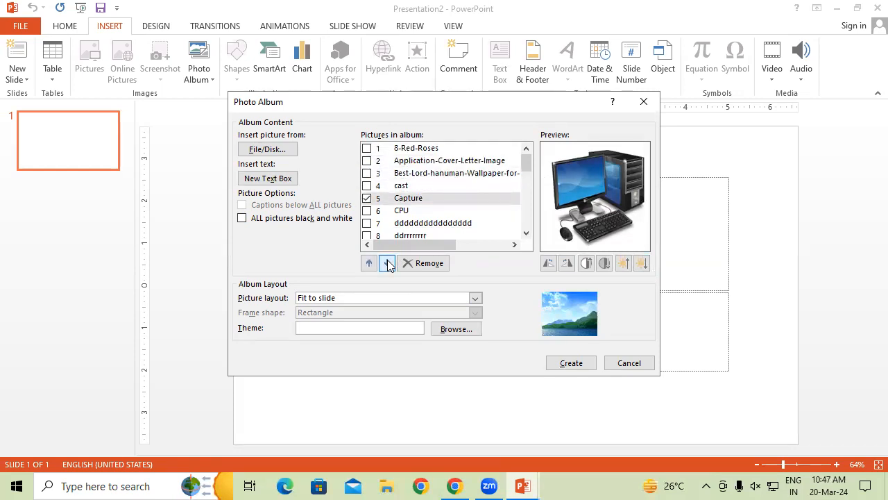
{"action": "left_click", "coordinate": [380, 186]}
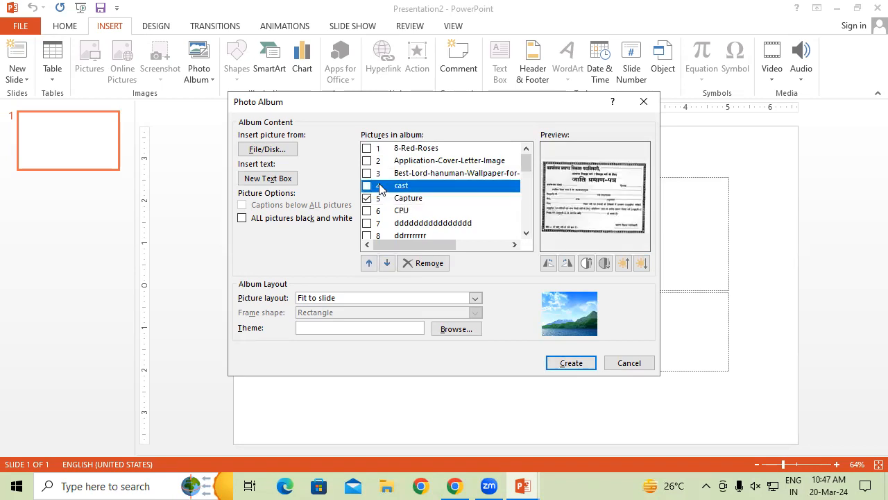
{"action": "left_click", "coordinate": [367, 199]}
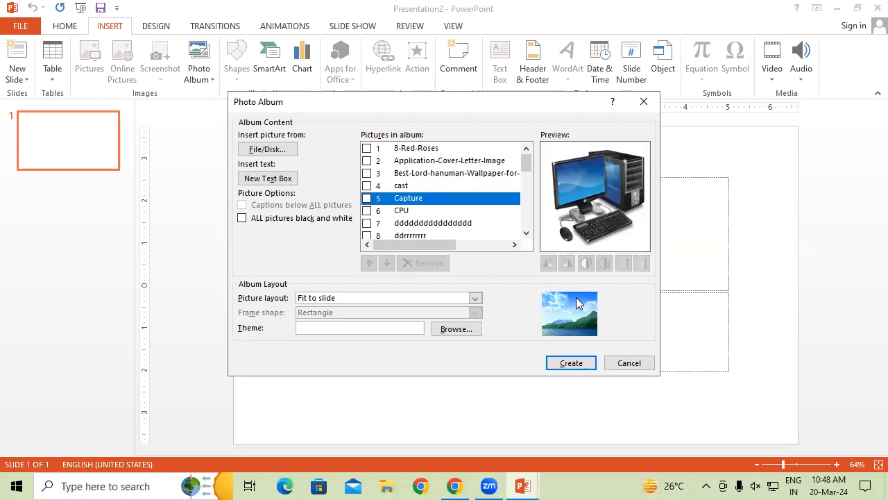
Set the album's picture layout to 1 picture and create the photo album.
{"action": "left_click", "coordinate": [476, 298]}
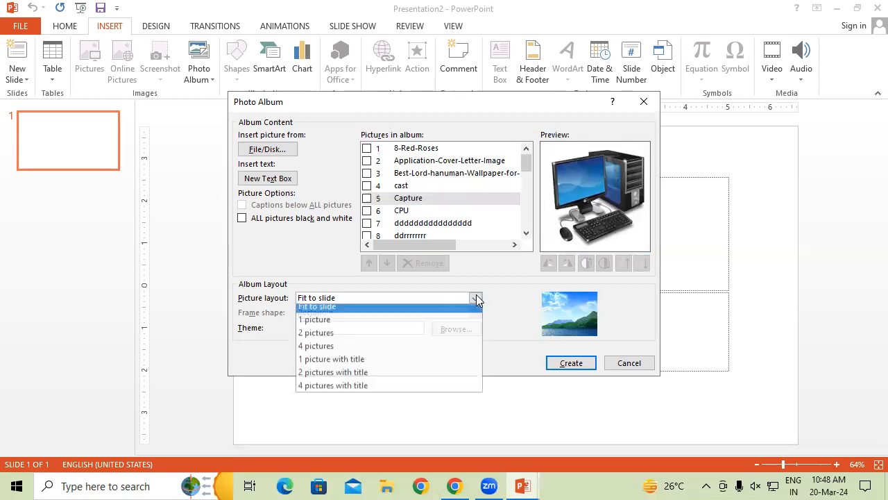
{"action": "left_click", "coordinate": [398, 333]}
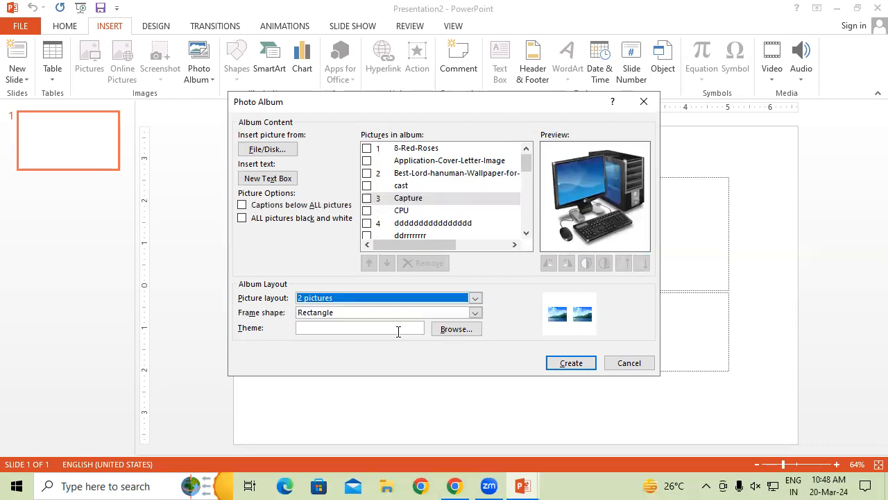
{"action": "left_click", "coordinate": [475, 300]}
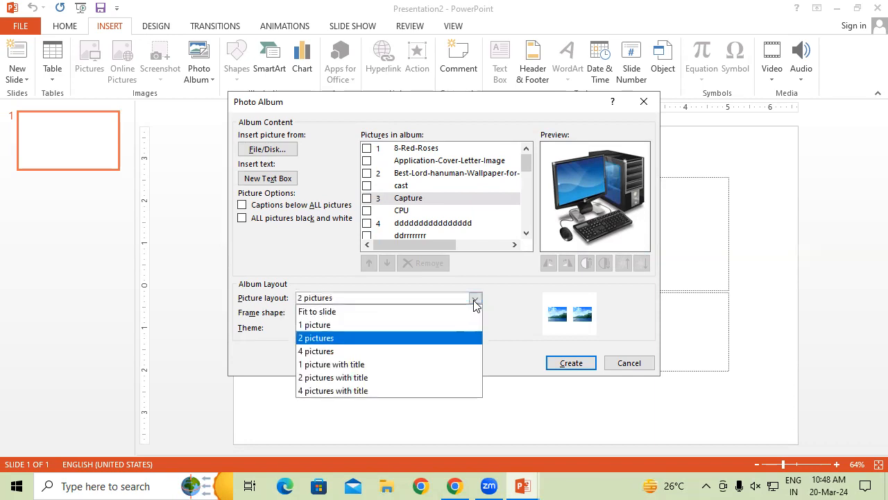
{"action": "left_click", "coordinate": [375, 352]}
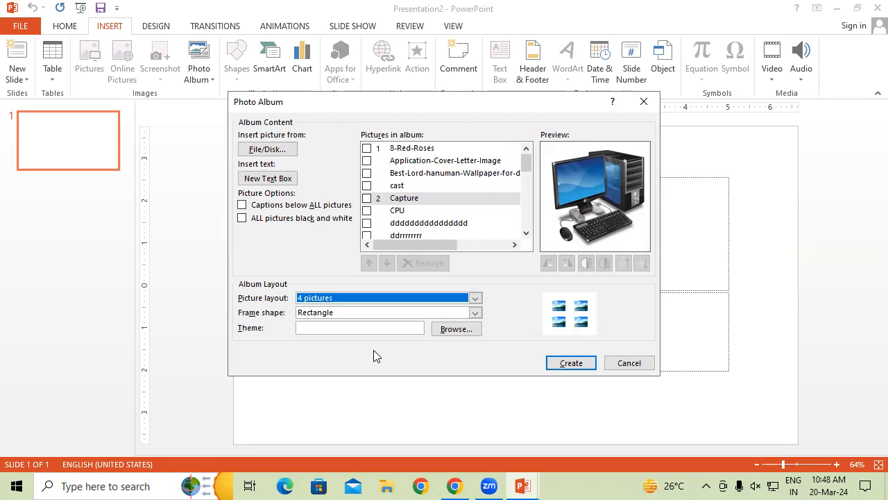
{"action": "left_click", "coordinate": [475, 299]}
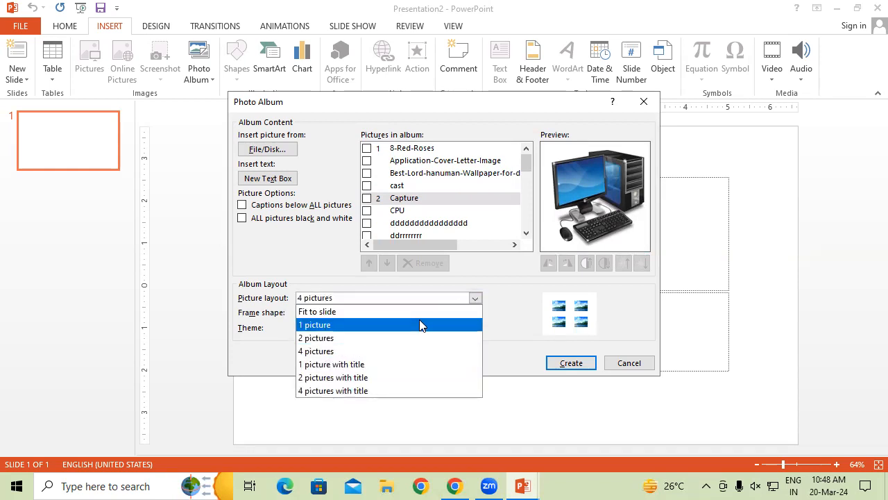
{"action": "left_click", "coordinate": [419, 325]}
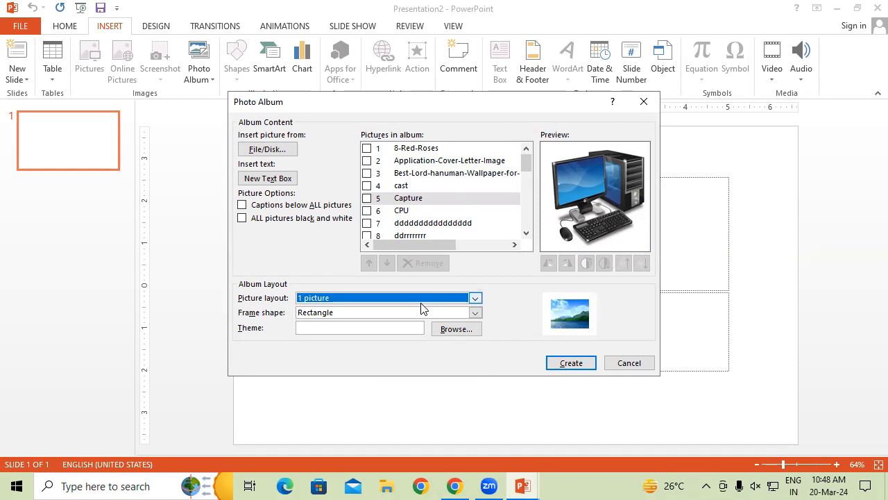
{"action": "left_click", "coordinate": [575, 363]}
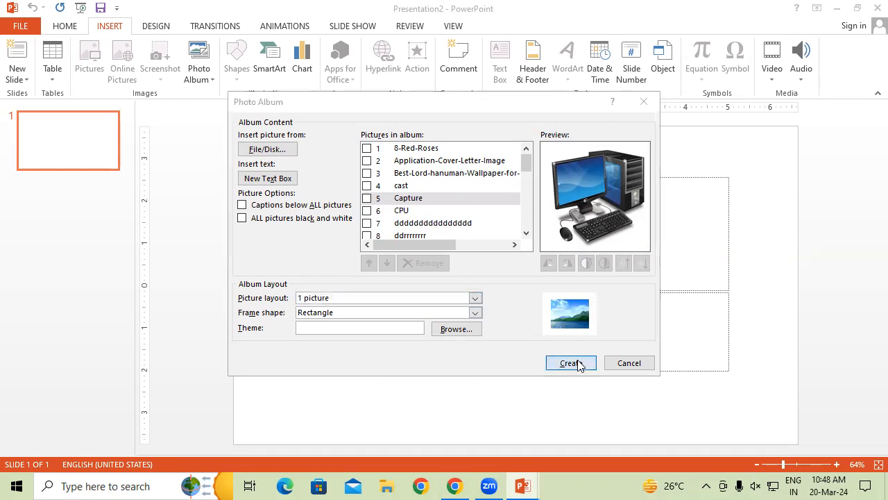